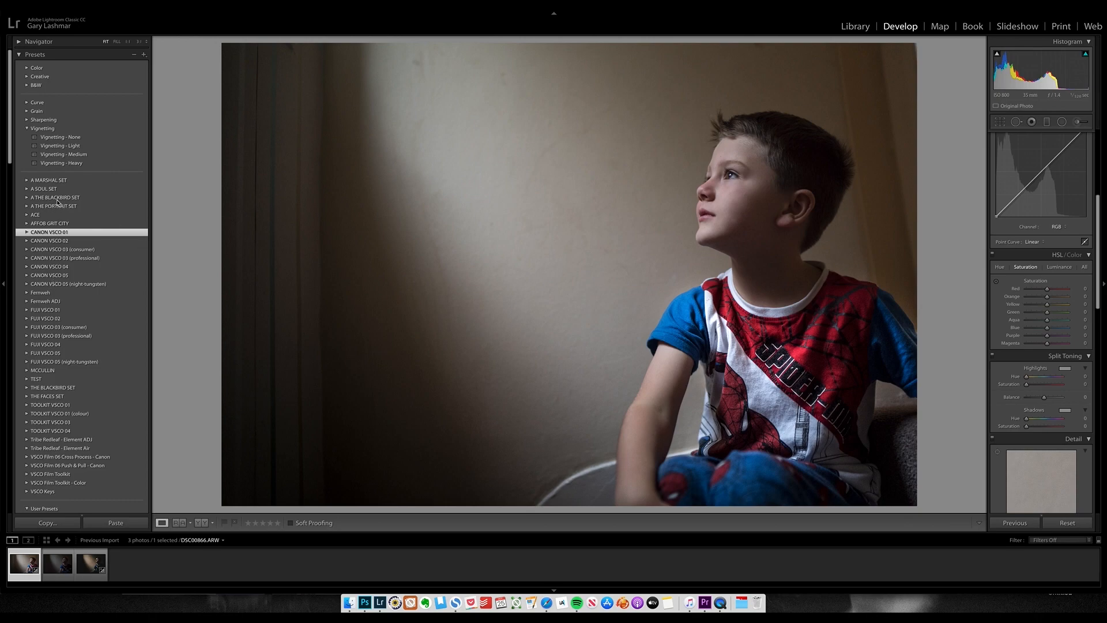
Step: Look through the presets in A SOUL SET, A THE BLACKBIRD SET and A THE PORTRAIT SET
click(27, 189)
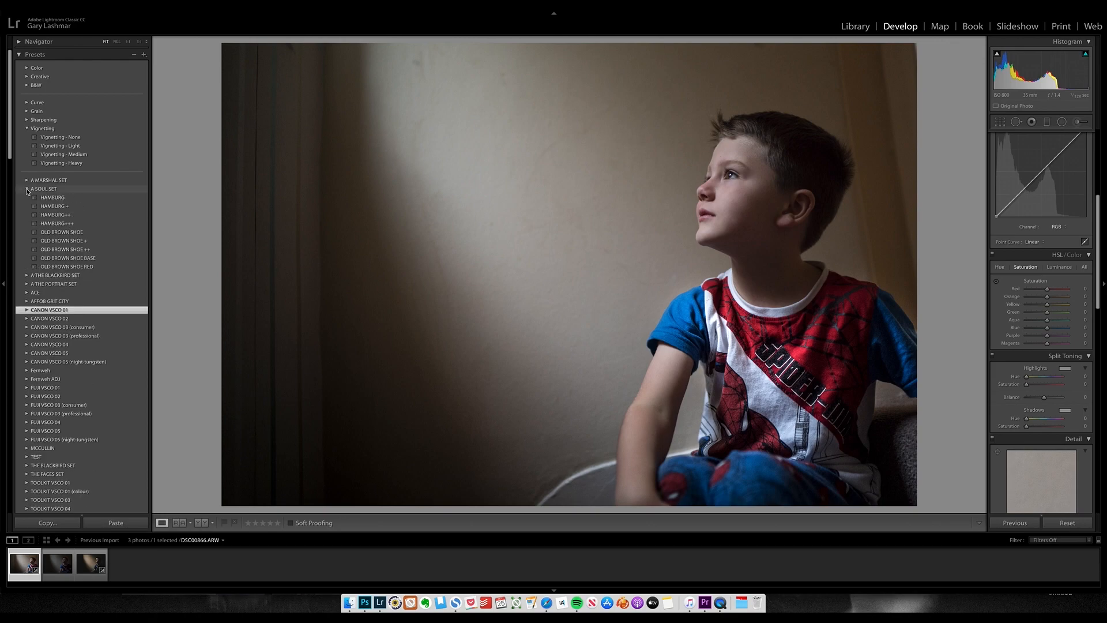
click(27, 189)
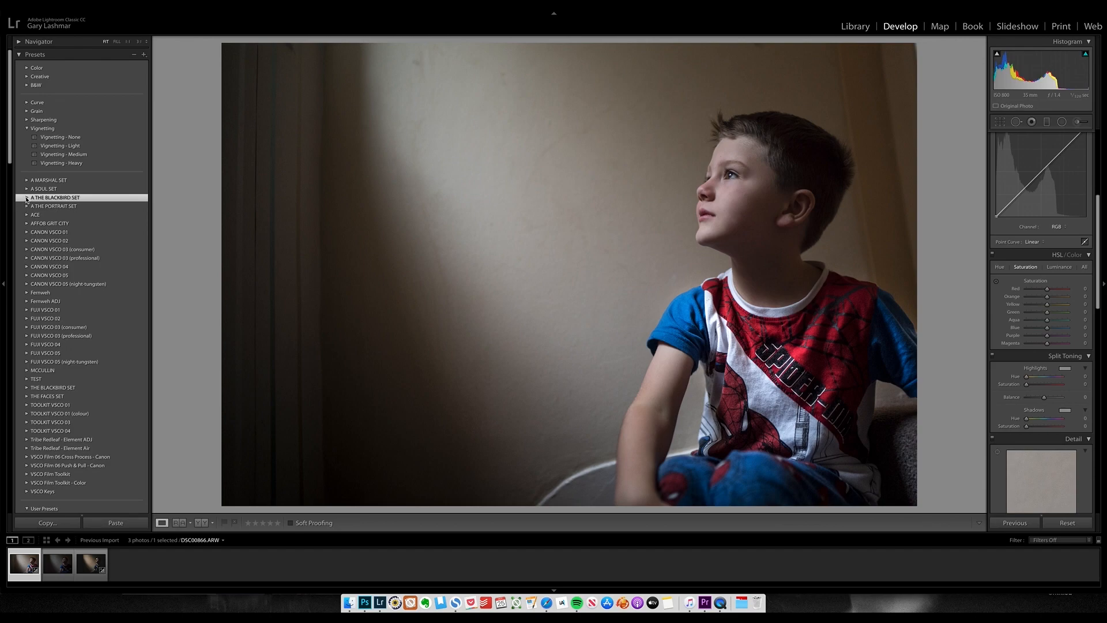
click(26, 198)
click(26, 198)
click(27, 206)
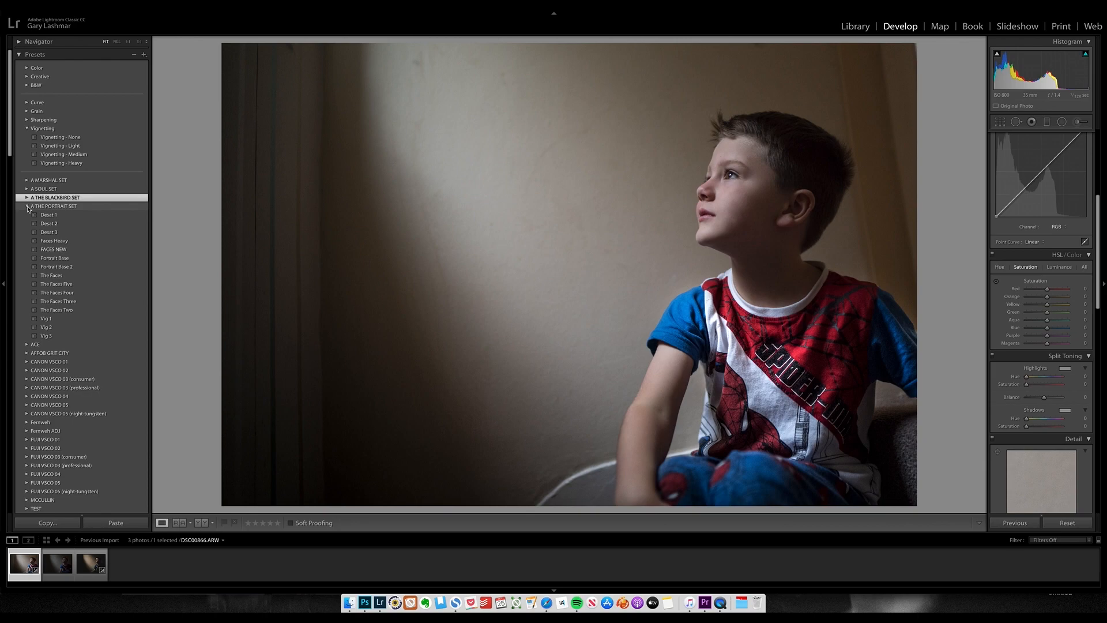
click(27, 206)
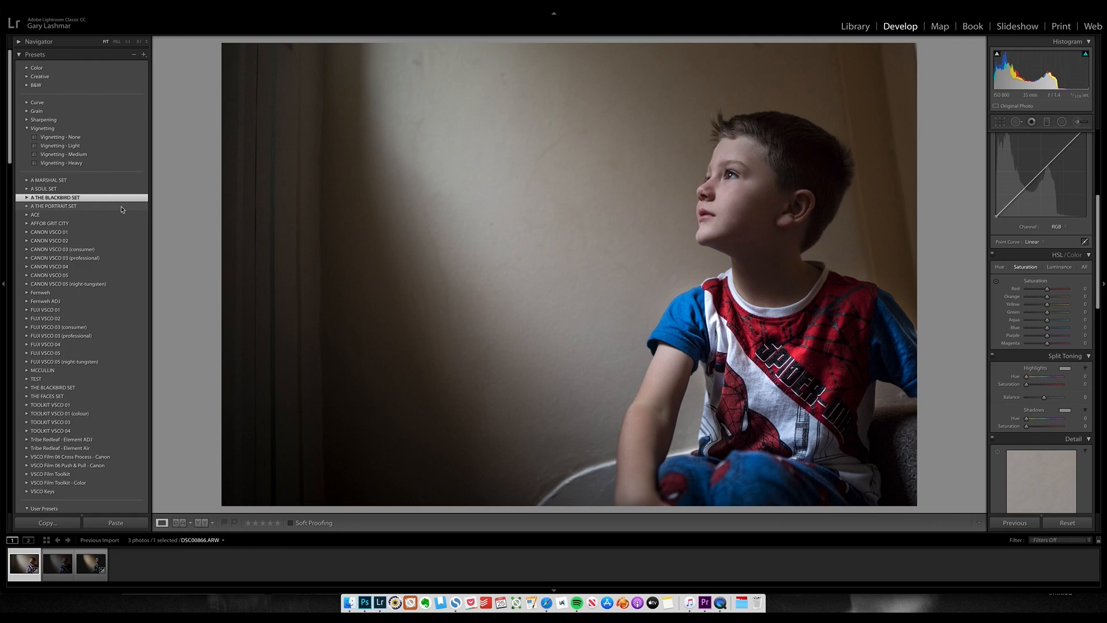
Step: Apply The Faces preset from A THE PORTRAIT SET to the photo of the boy
click(27, 207)
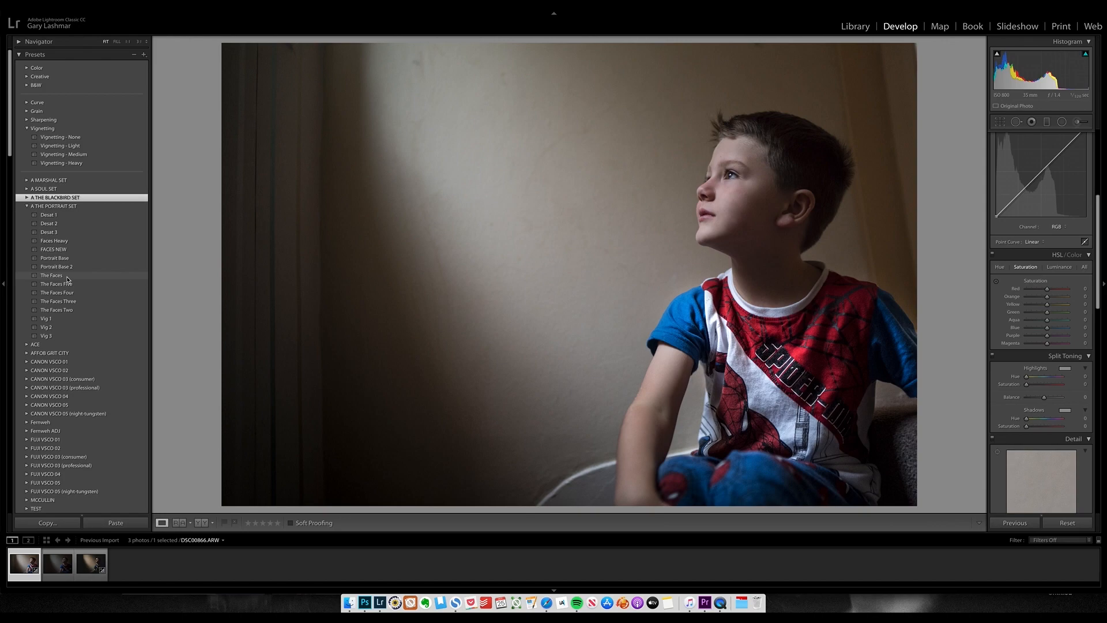
scroll(1050, 241, up, 3)
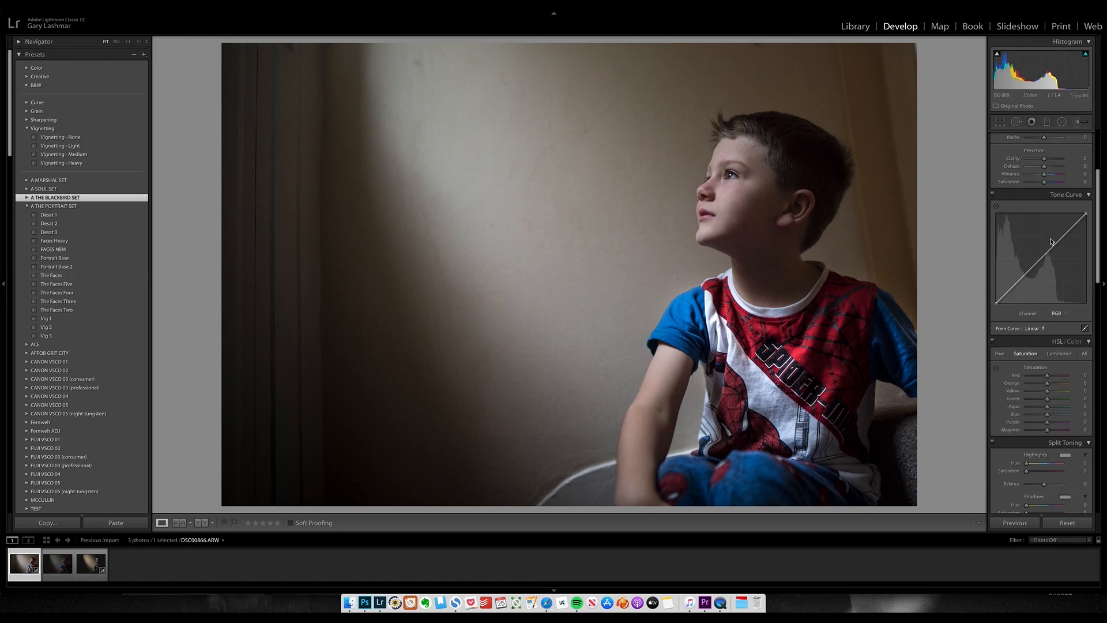
scroll(1050, 241, up, 4)
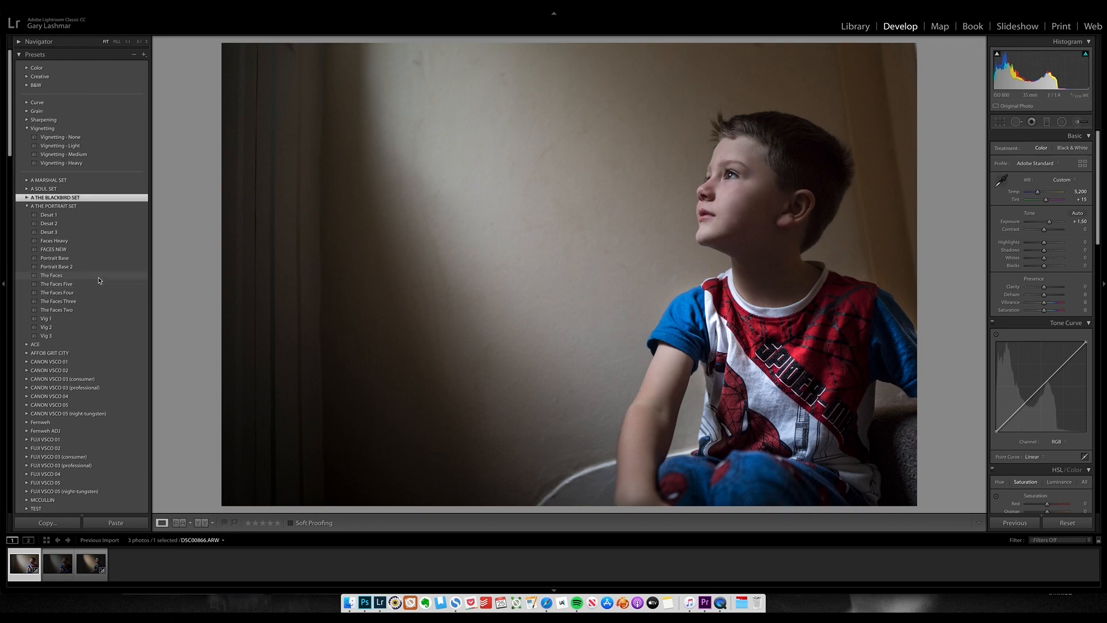
click(80, 278)
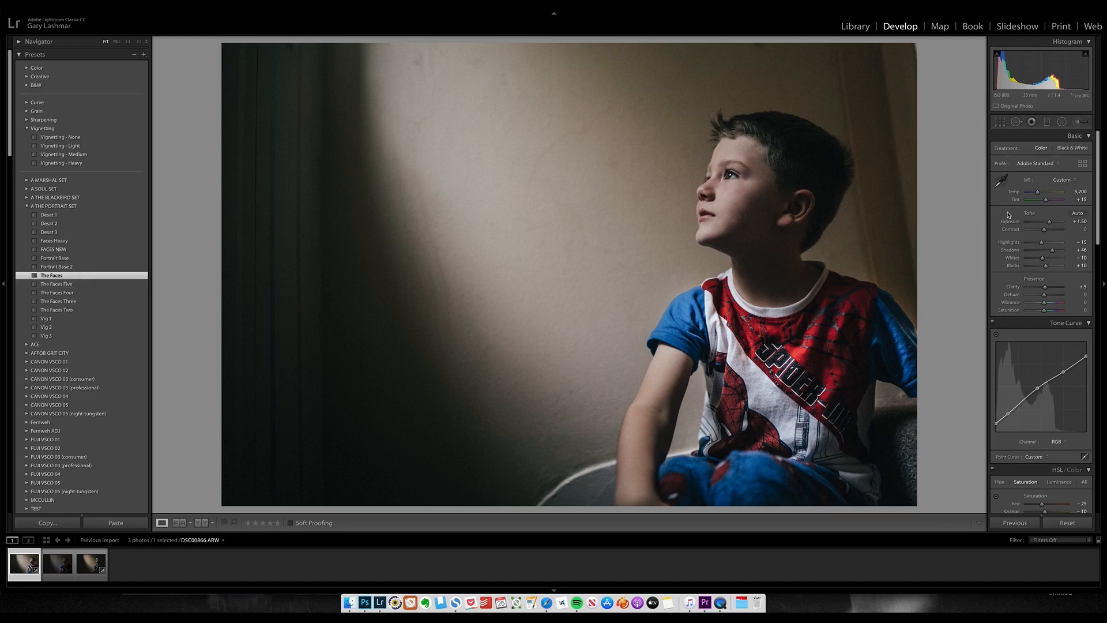
Step: Correct the white balance by sampling a neutral target on the pale curved edge beside the boy's arm
click(1001, 181)
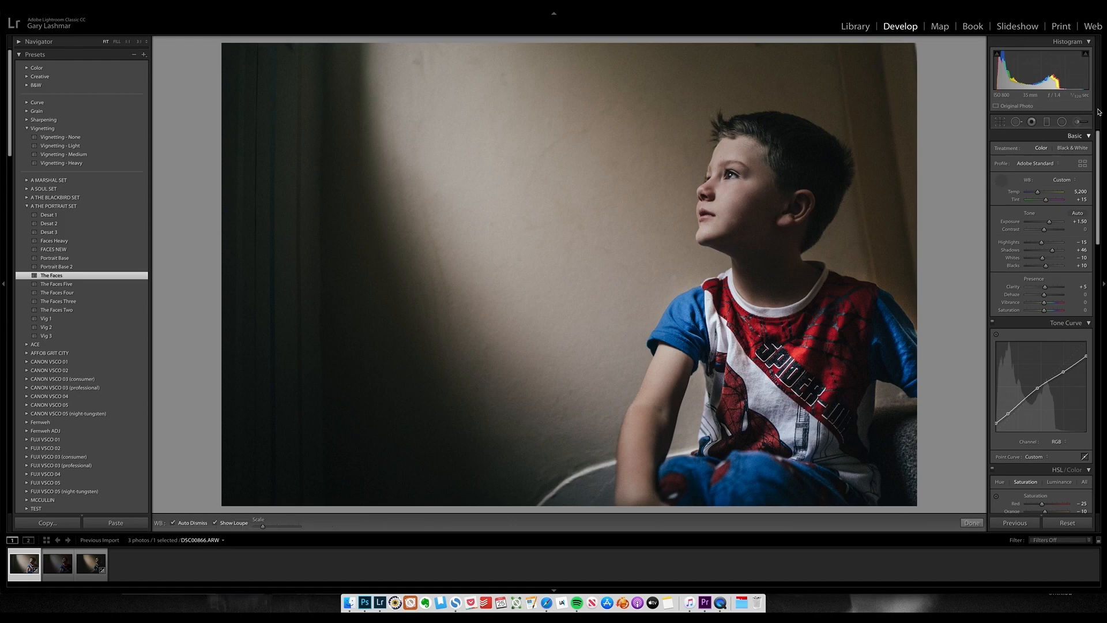
click(1002, 181)
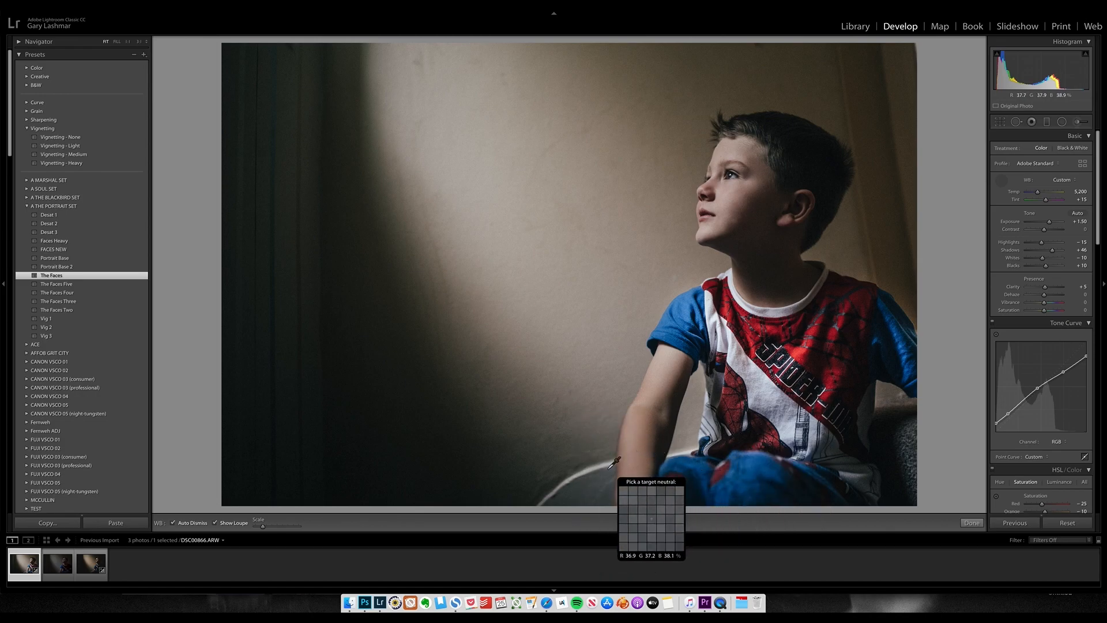
click(581, 479)
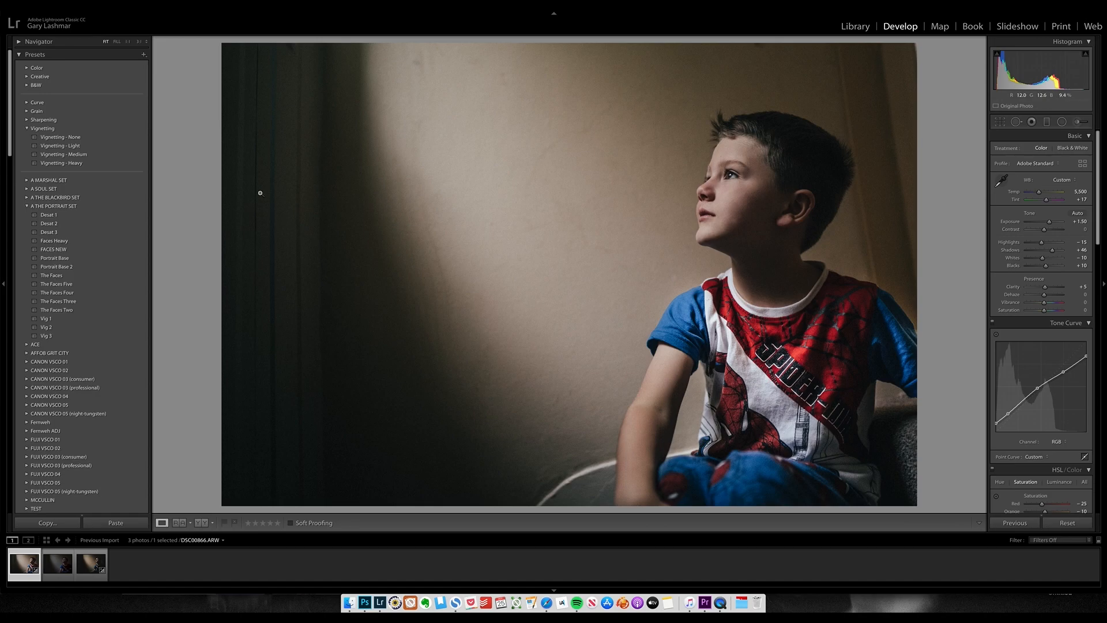
Step: Compare the photo before and after the preset and white balance side by side, and return to the Loupe view
click(218, 5)
mouse_move(250, 87)
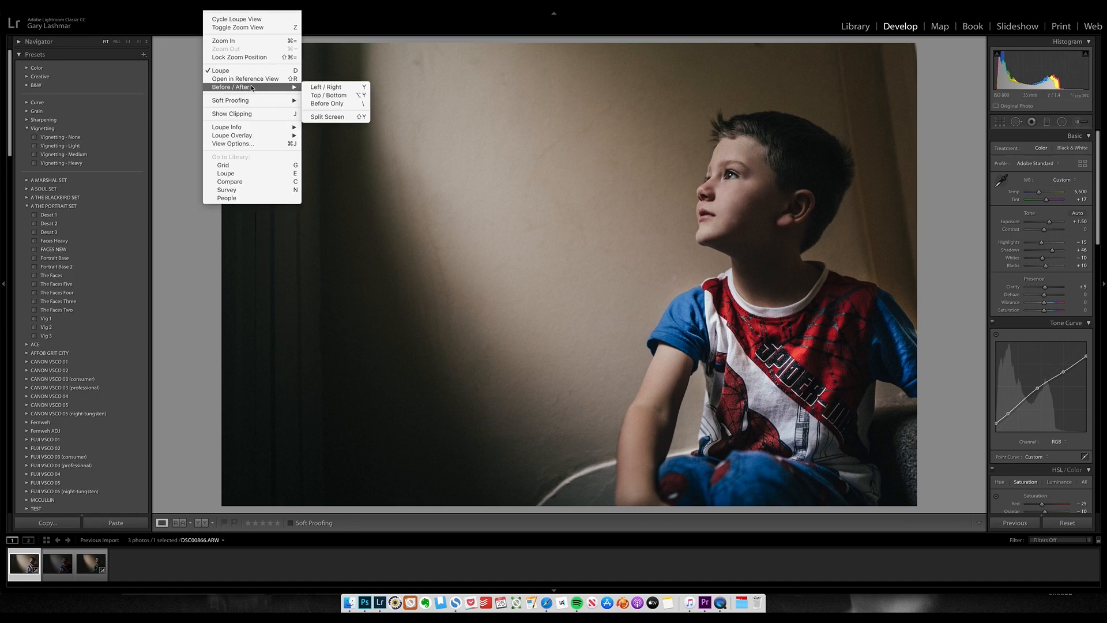
click(316, 86)
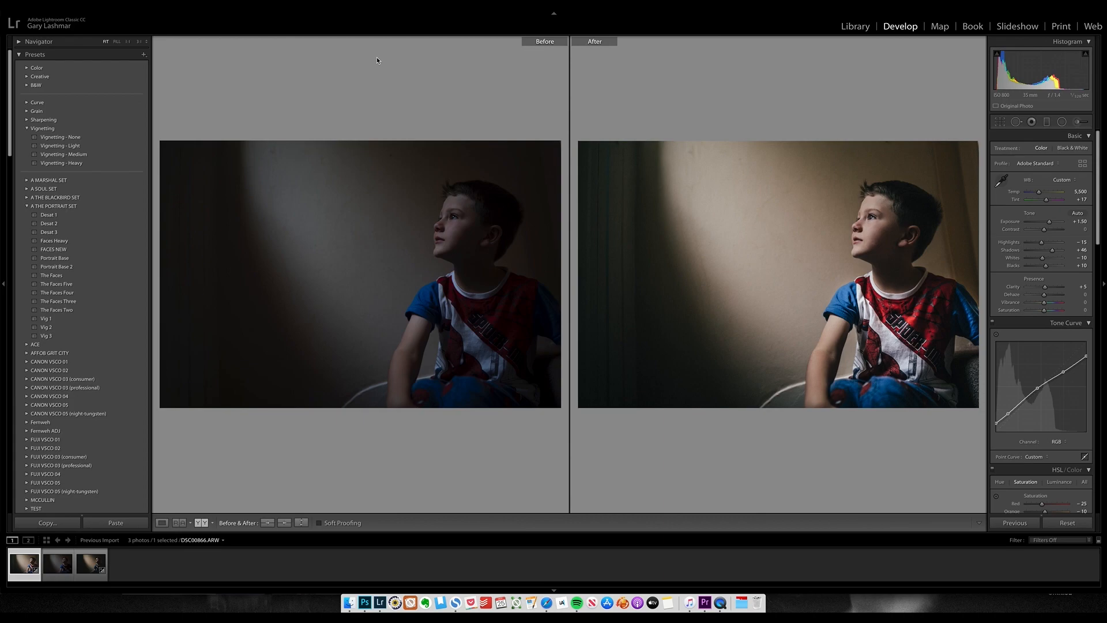
click(215, 5)
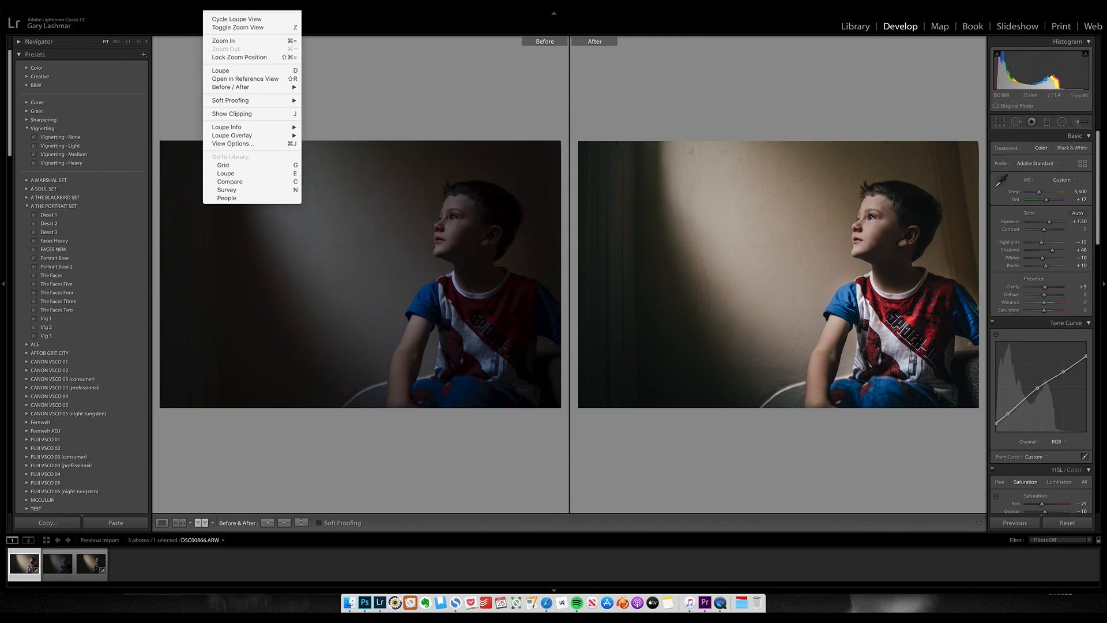
click(254, 70)
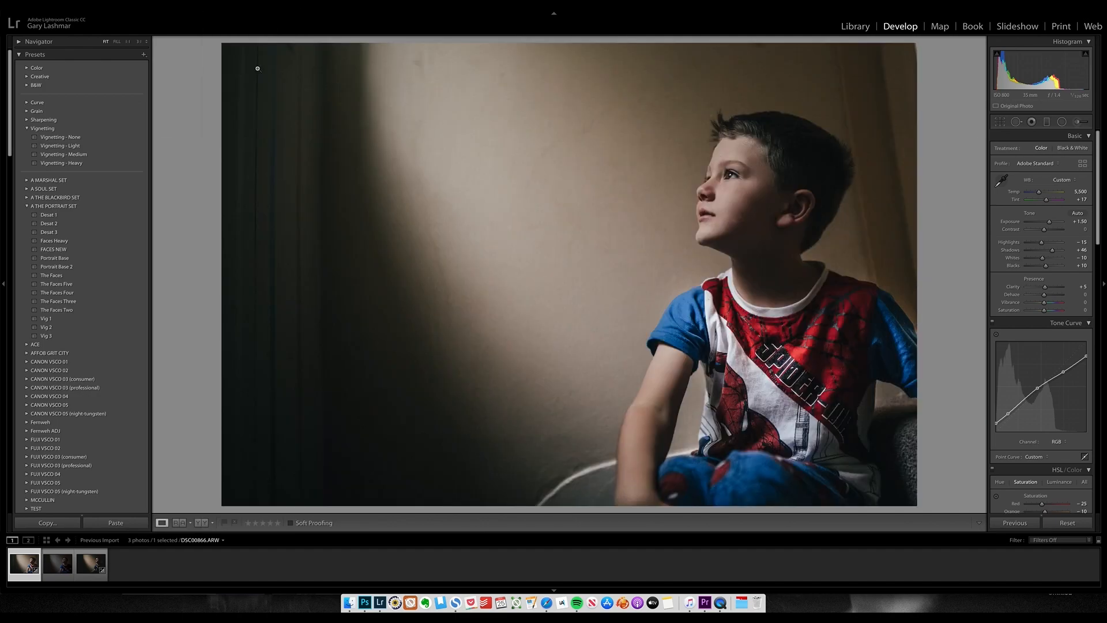
Step: Try The Faces Five and The Faces presets on the photo, and settle on The Faces Three
click(77, 285)
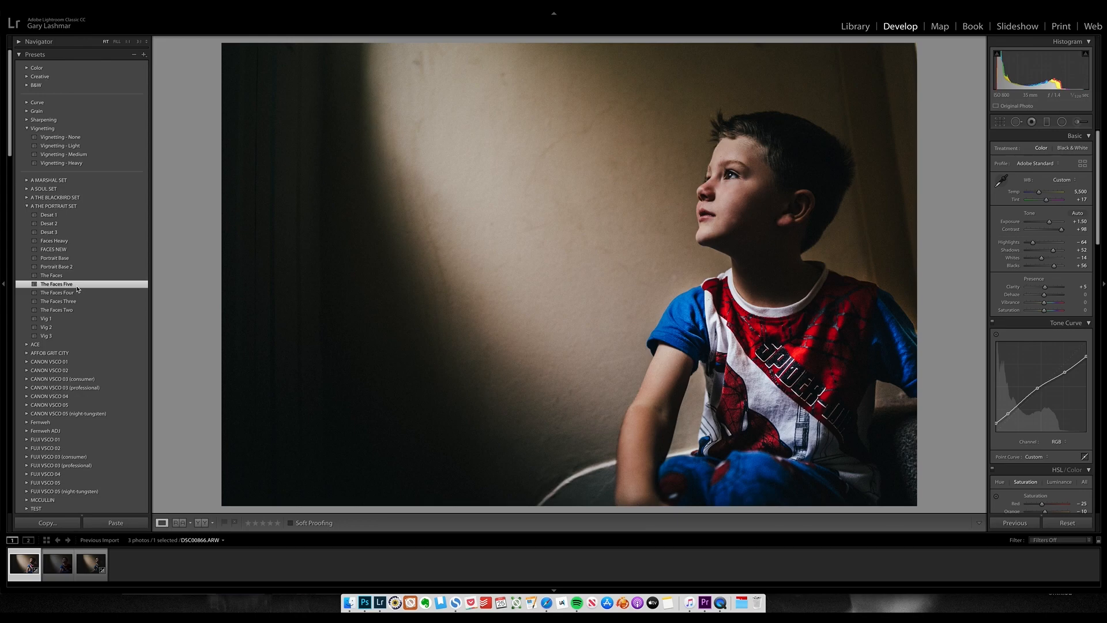
click(65, 275)
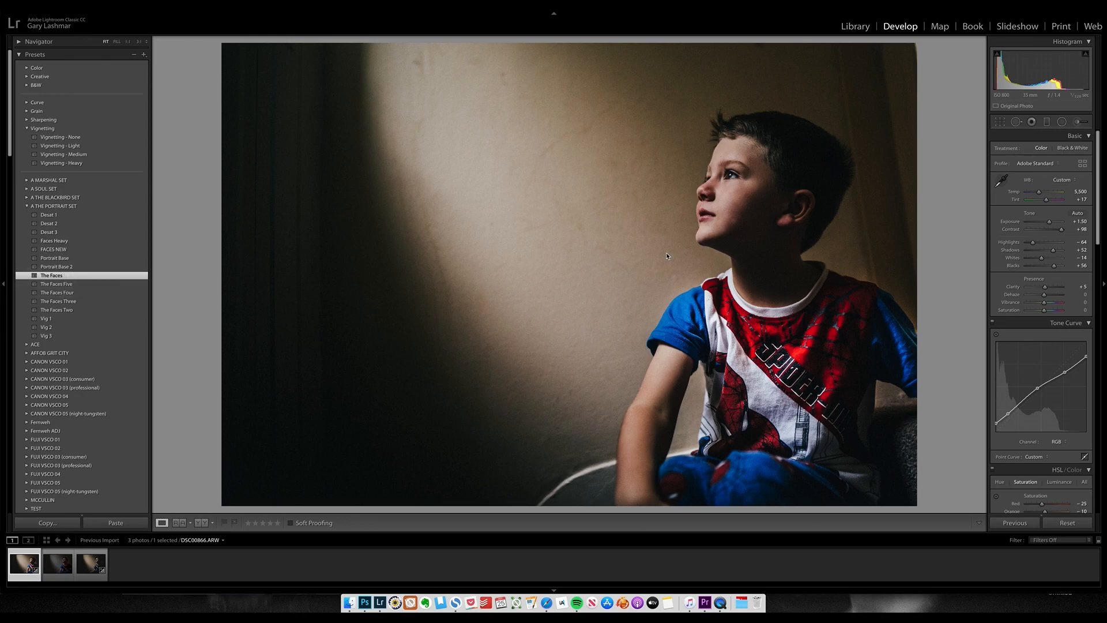
click(66, 301)
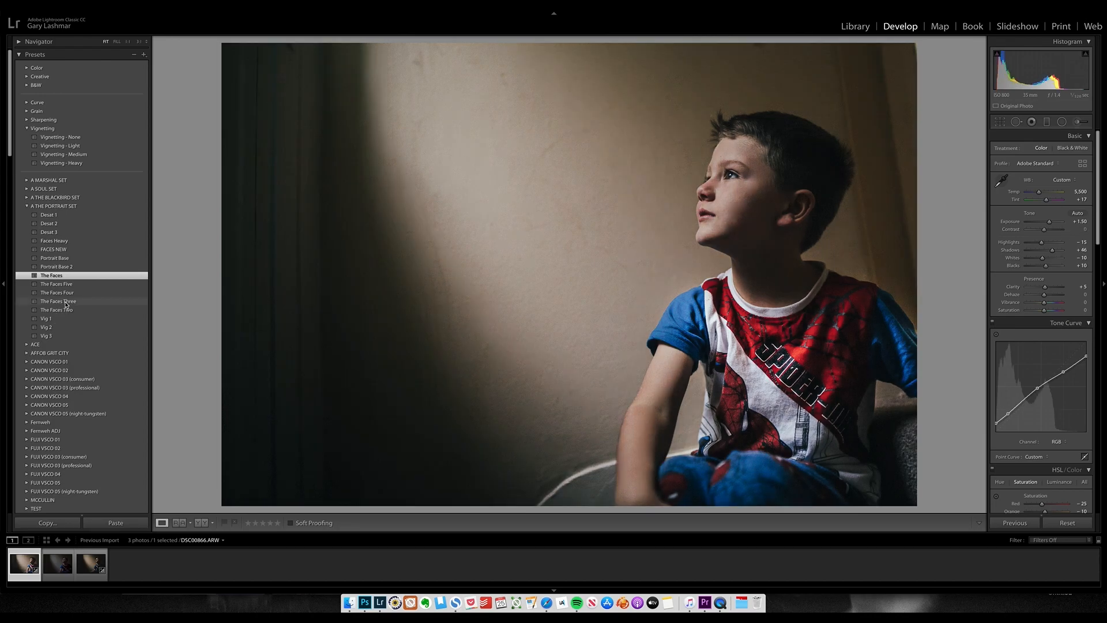
click(65, 301)
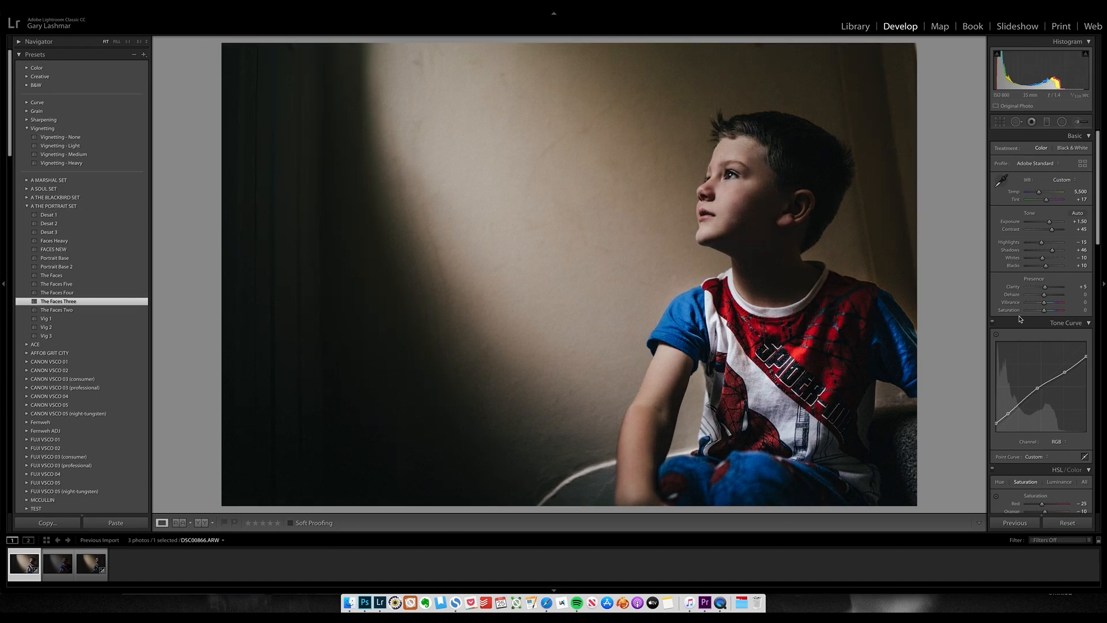
Step: Reduce the HSL saturation of the reds to -53 and of the blues to -44
scroll(1023, 319, down, 4)
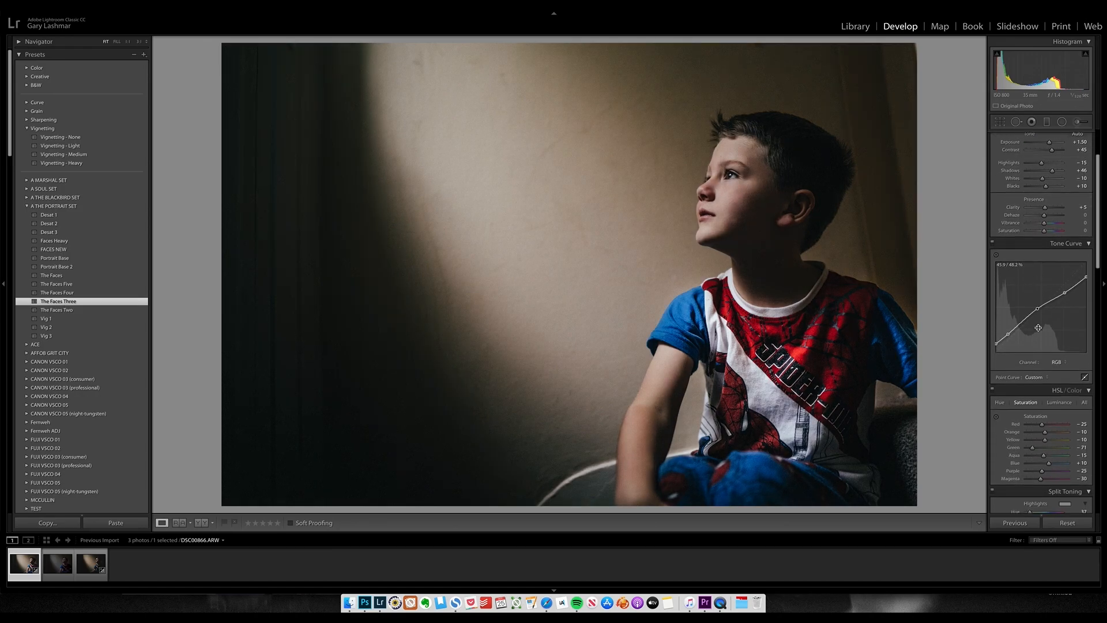
scroll(1037, 328, down, 3)
scroll(1038, 335, down, 2)
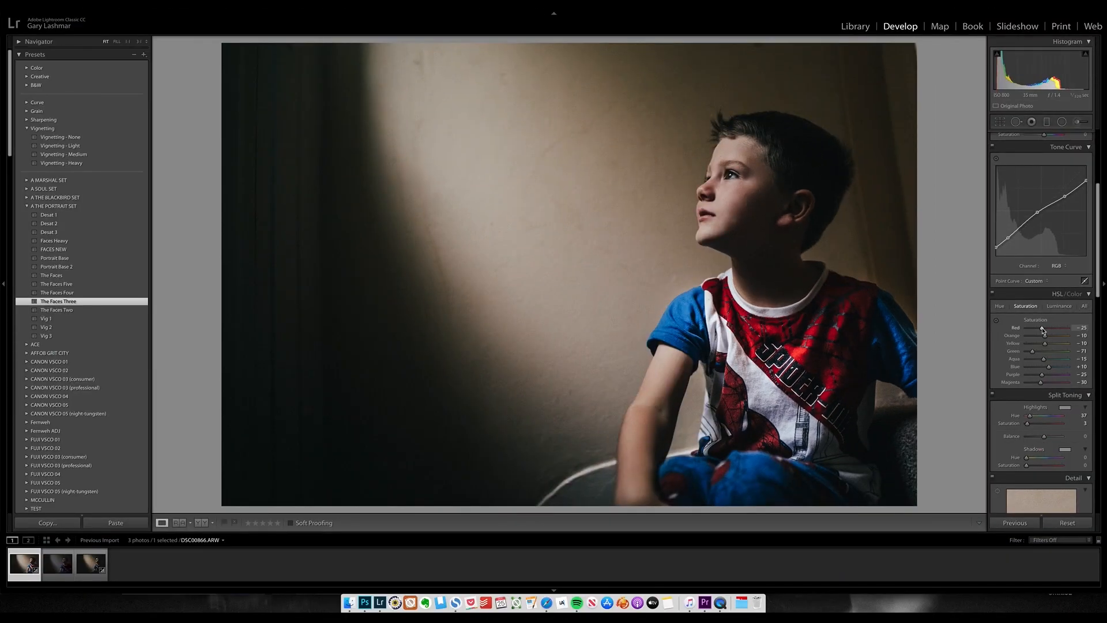
drag(1041, 329, 1037, 371)
drag(1039, 329, 1035, 328)
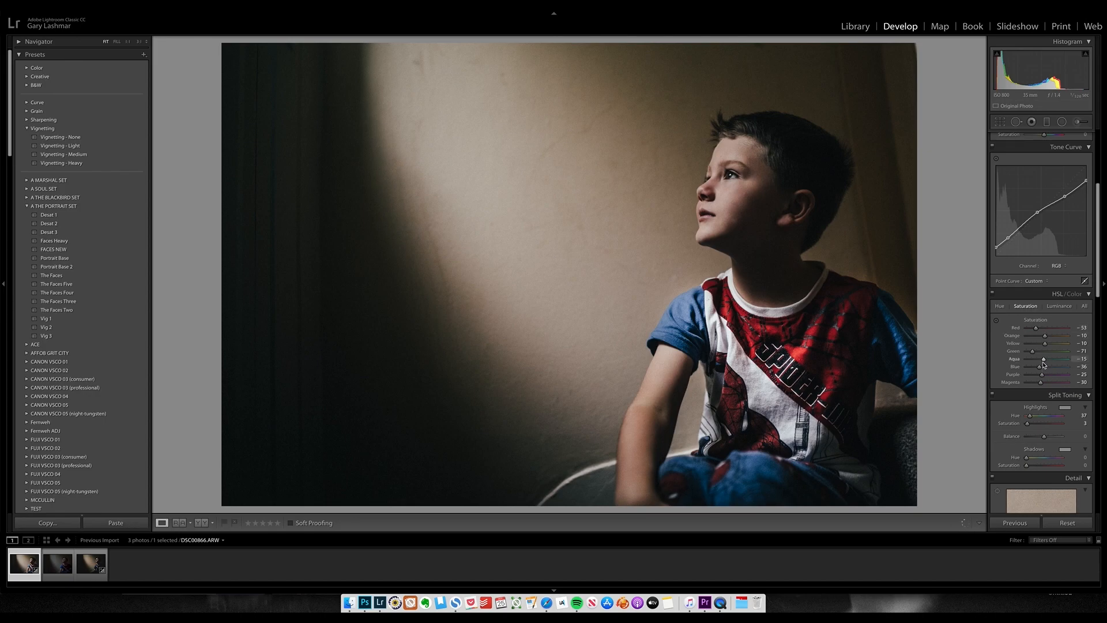
drag(1039, 368, 1037, 370)
Step: Compare the desaturated photo with its original in the left/right Before/After view
click(214, 5)
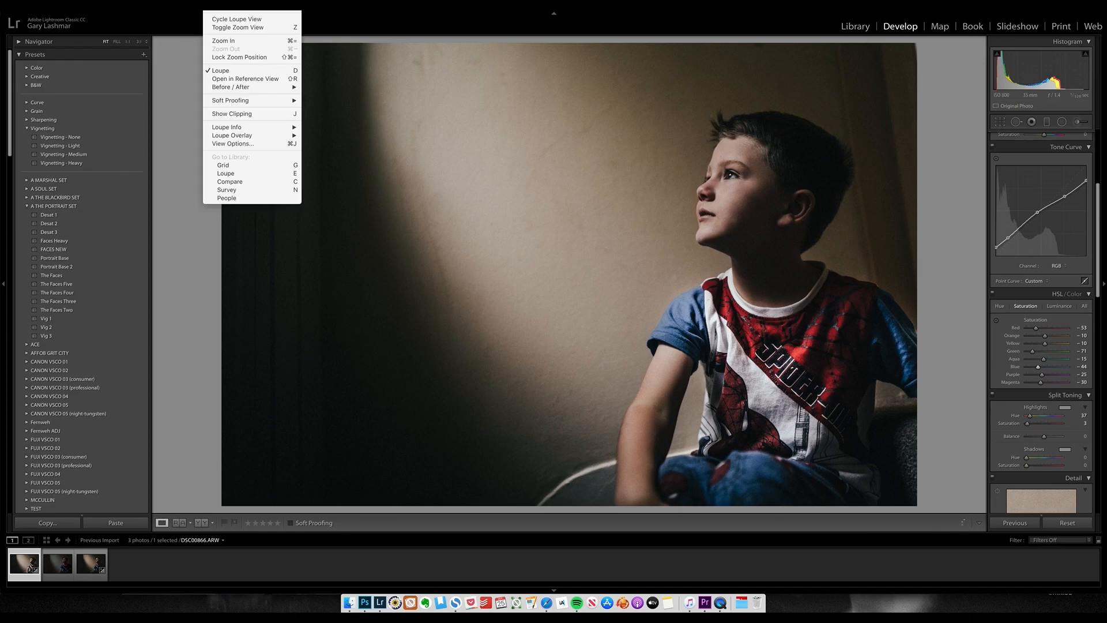
mouse_move(253, 87)
click(329, 88)
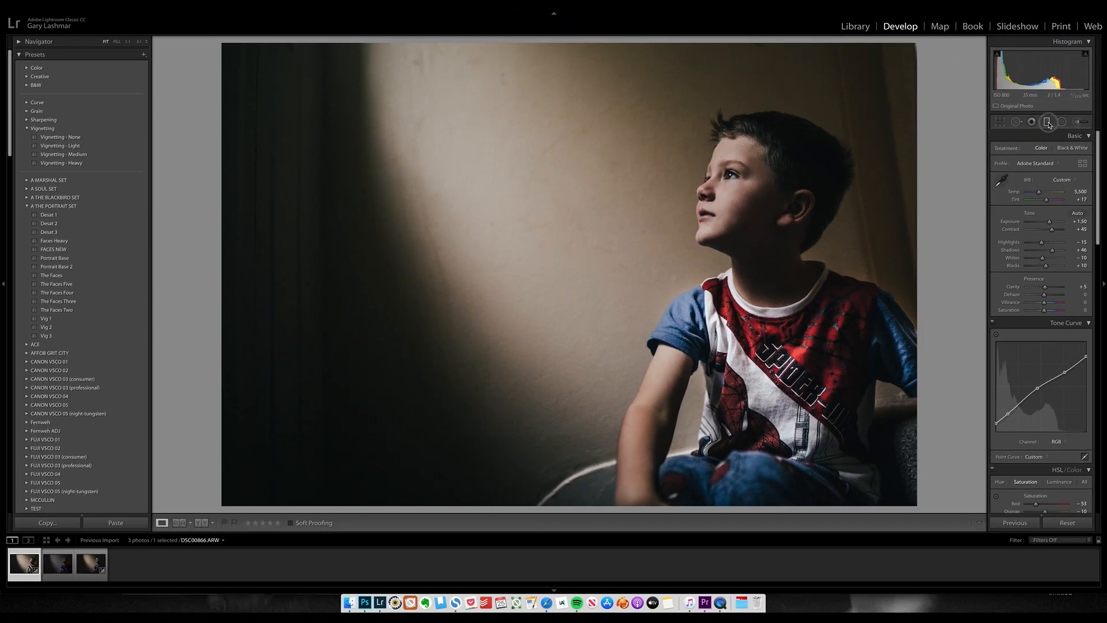
Step: Add a diagonal graduated filter from the photo's lower-left corner across the dark wall and set its exposure to -1.85
click(1048, 122)
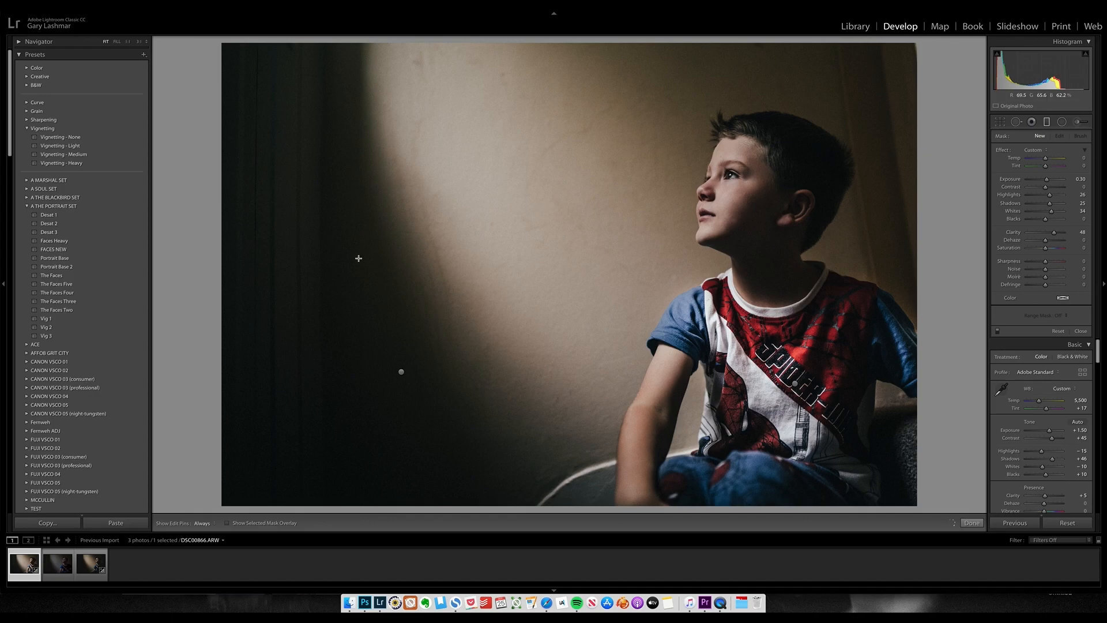
drag(221, 427, 493, 221)
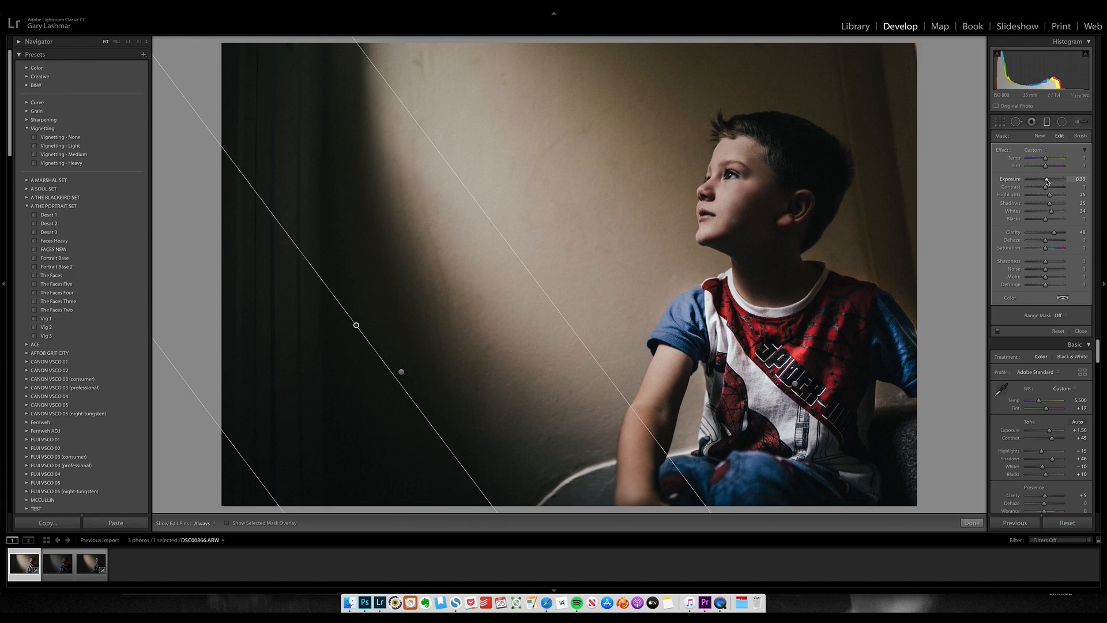
drag(1047, 180, 1037, 186)
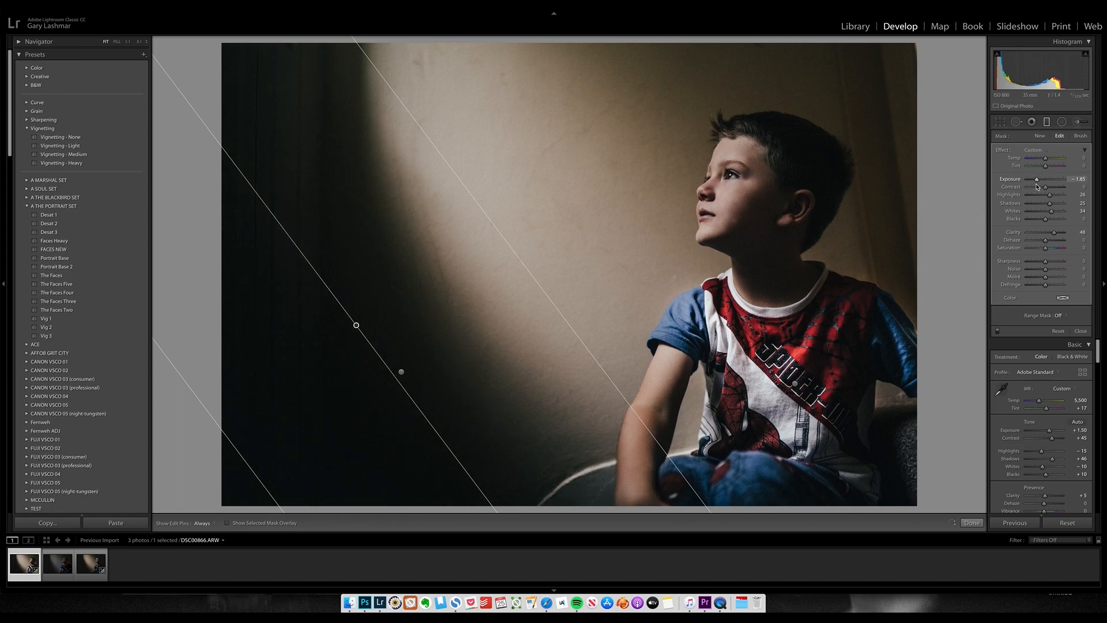
key(m)
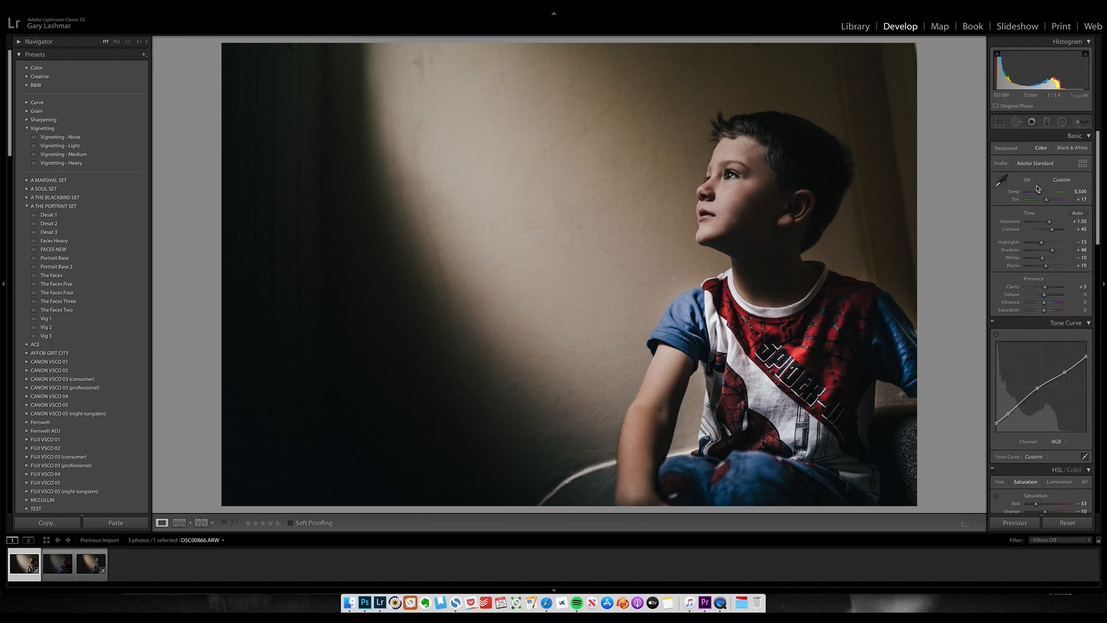
Step: Check the graduated filter's effect in a side-by-side before/after comparison, and return to the Loupe view
click(213, 5)
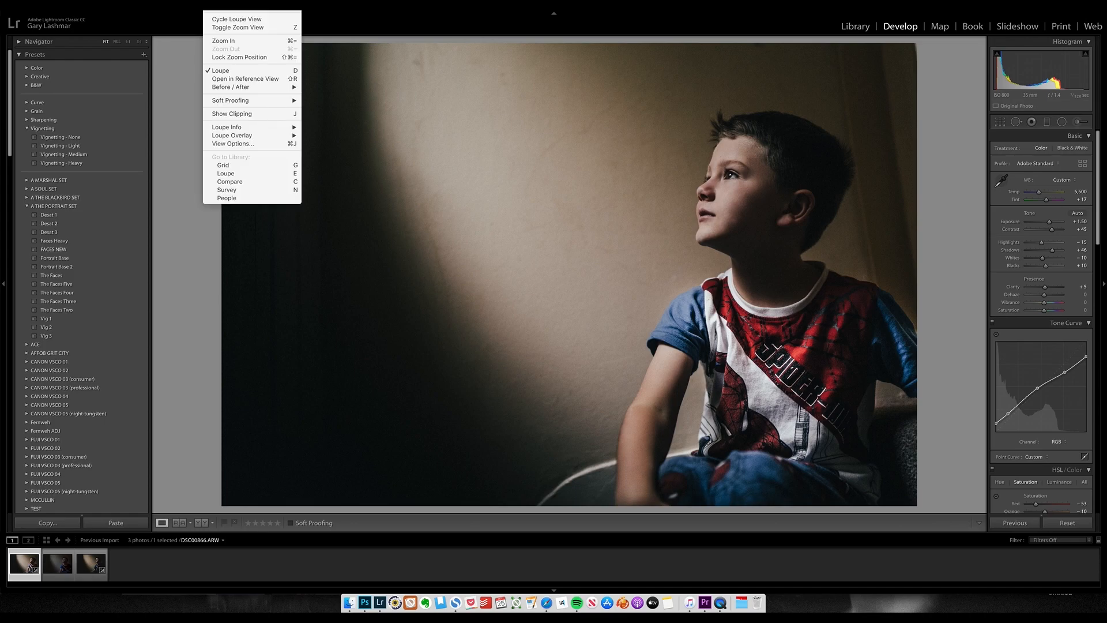
mouse_move(280, 87)
click(320, 87)
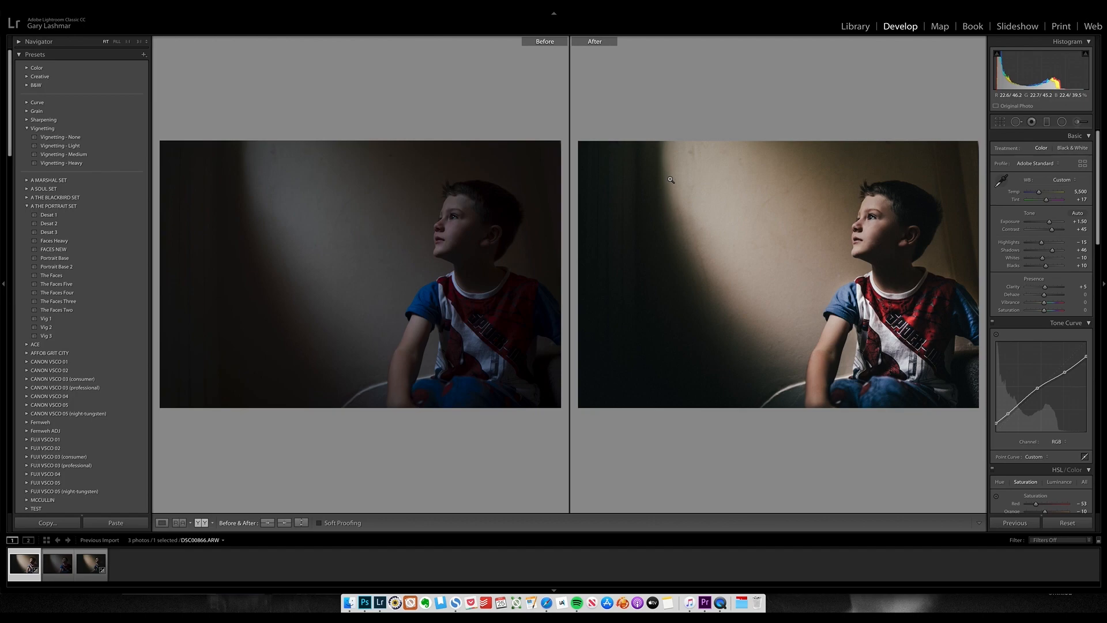
click(213, 5)
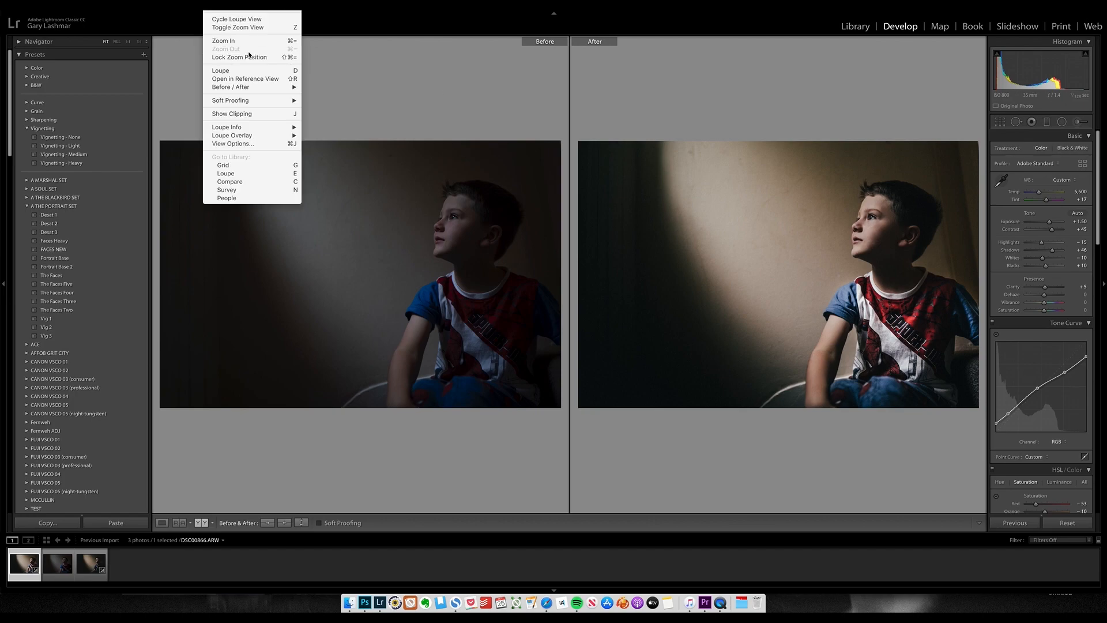
click(245, 71)
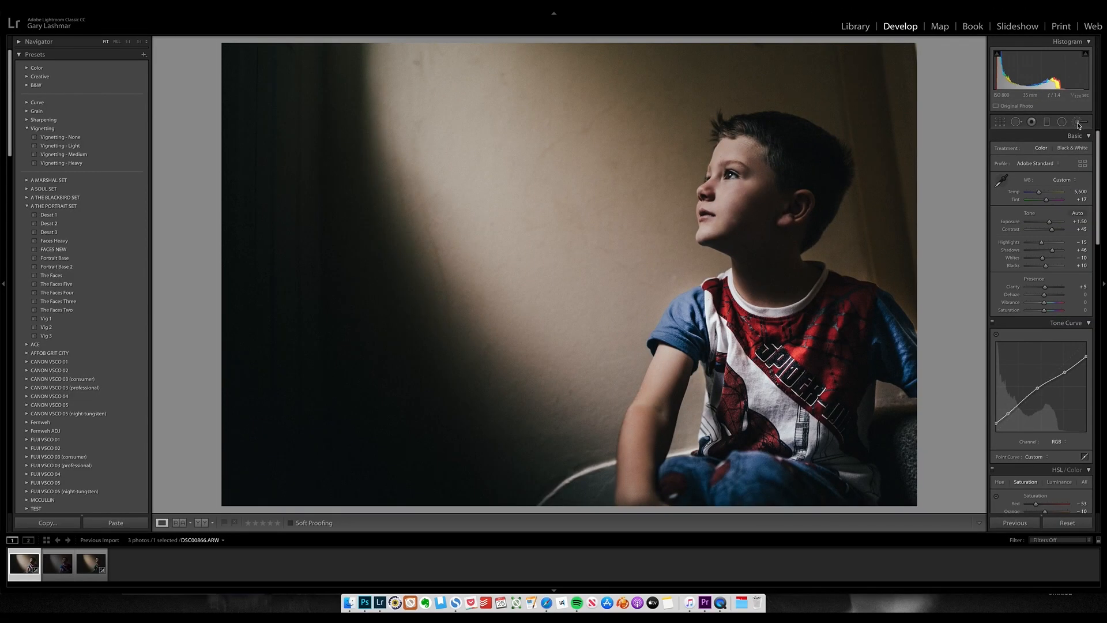
Step: Start a new Adjustment Brush using the Dodge Shadows effect preset
click(1078, 122)
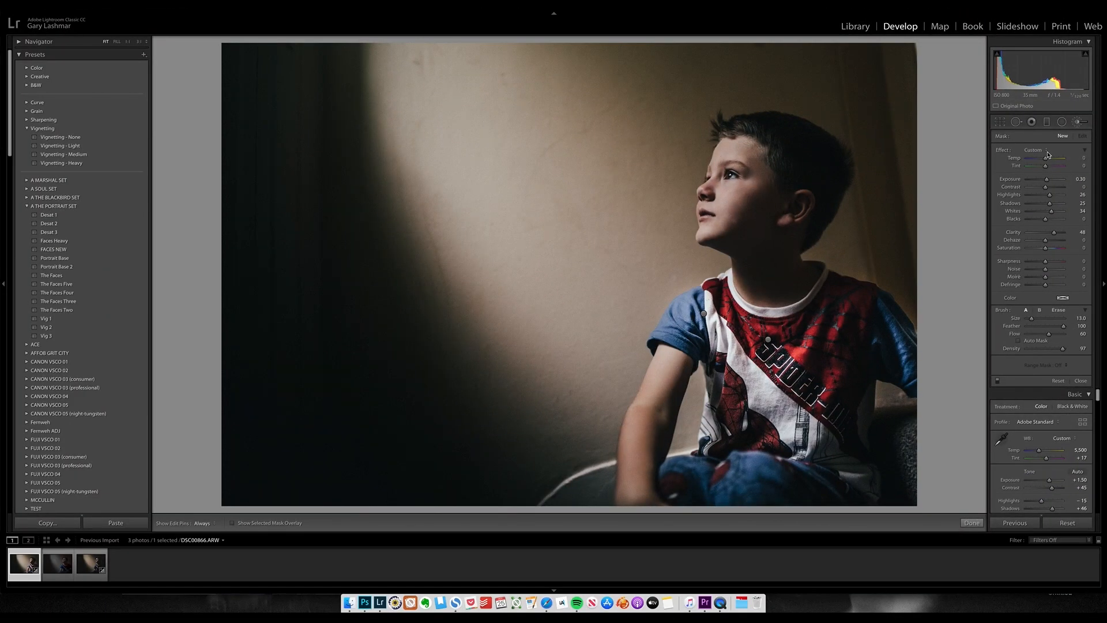
click(1046, 153)
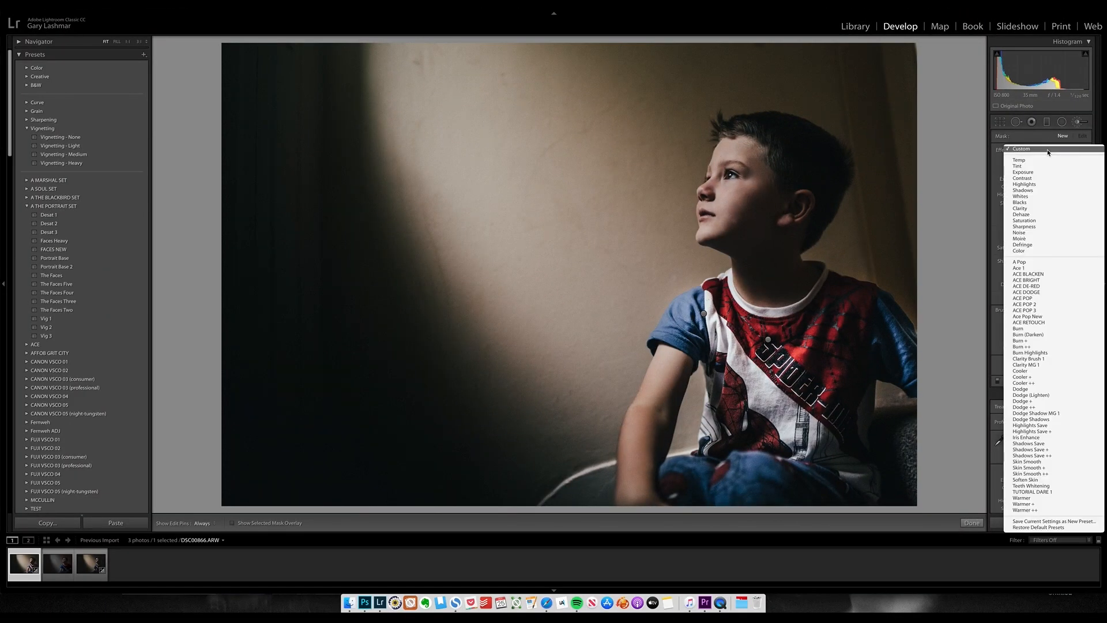
click(1048, 152)
click(1046, 150)
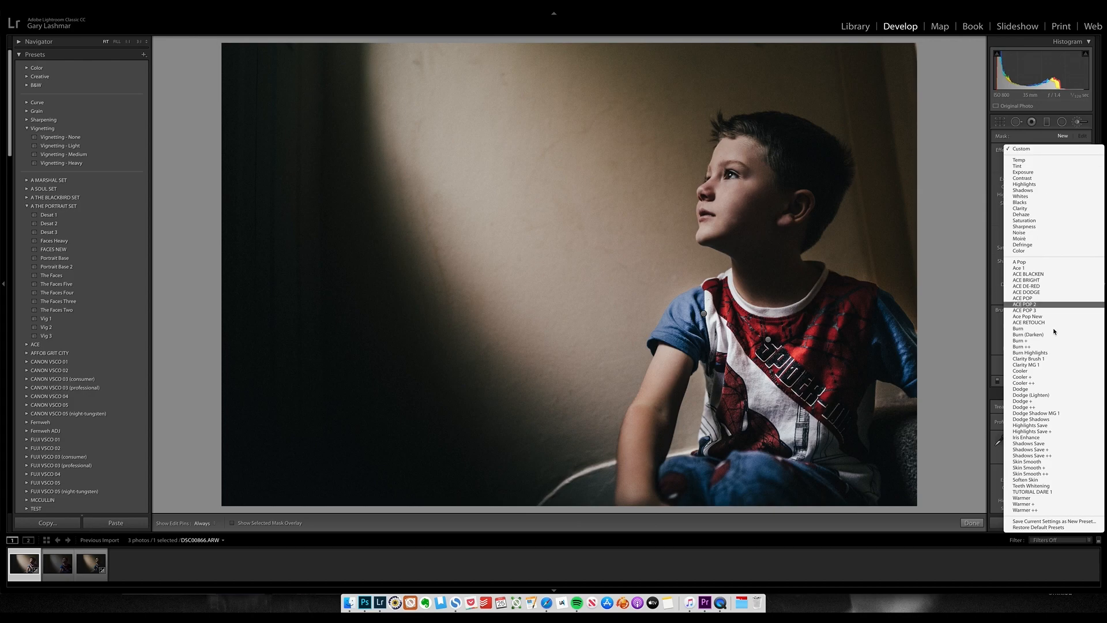
click(1053, 421)
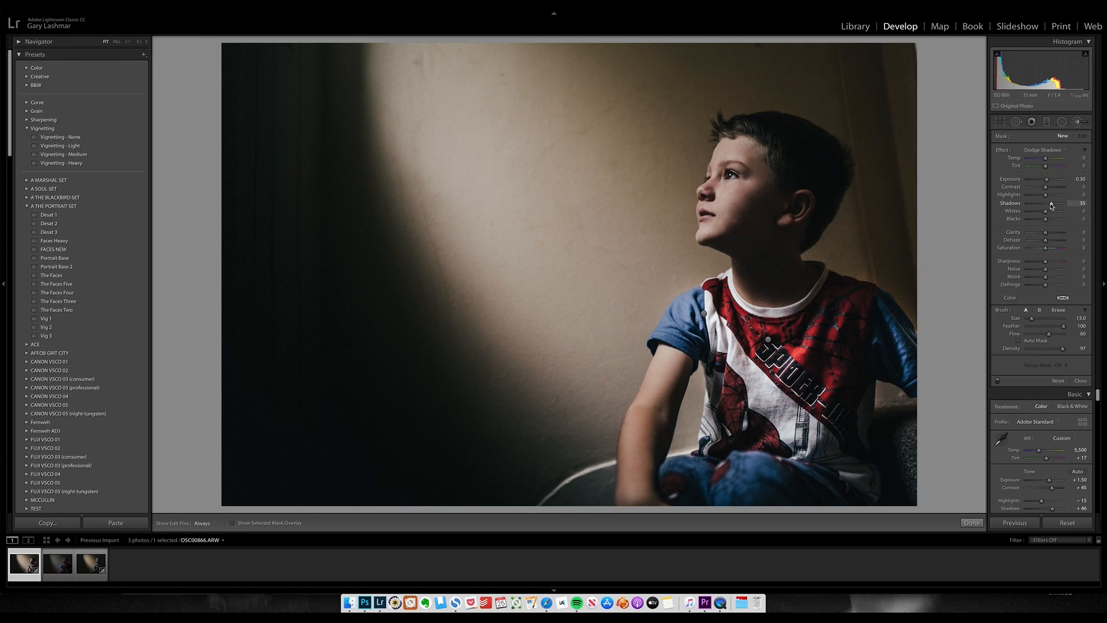
Step: Set the brush's exposure to 0.48, shadows to 10 and clarity to 65, and raise its highlights and blacks
drag(1051, 205, 1045, 210)
click(1052, 196)
drag(1045, 231, 1048, 206)
drag(1046, 180, 1048, 182)
Step: Reduce the brush size to 8.0 and paint the adjustment over the boy's Spider-Man shirt
key(bracketleft)
key(bracketleft)
key(bracketleft)
key(bracketleft)
key(bracketleft)
mouse_move(827, 381)
mouse_down()
mouse_move(818, 358)
mouse_move(805, 362)
mouse_move(855, 319)
mouse_move(899, 341)
mouse_move(814, 441)
mouse_move(774, 463)
mouse_move(787, 428)
mouse_move(695, 331)
mouse_move(697, 306)
mouse_move(800, 350)
mouse_up()
Step: Check the painted shirt without edit pins, set its brush exposure to 0.04 and saturation to 5, and close the brush
key(h)
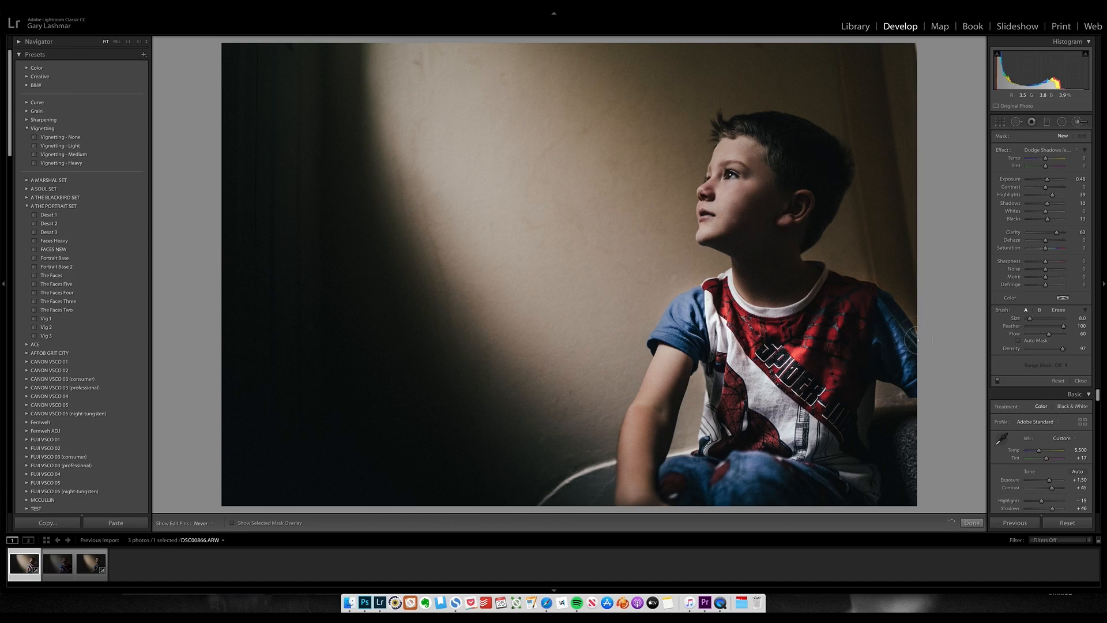
key(h)
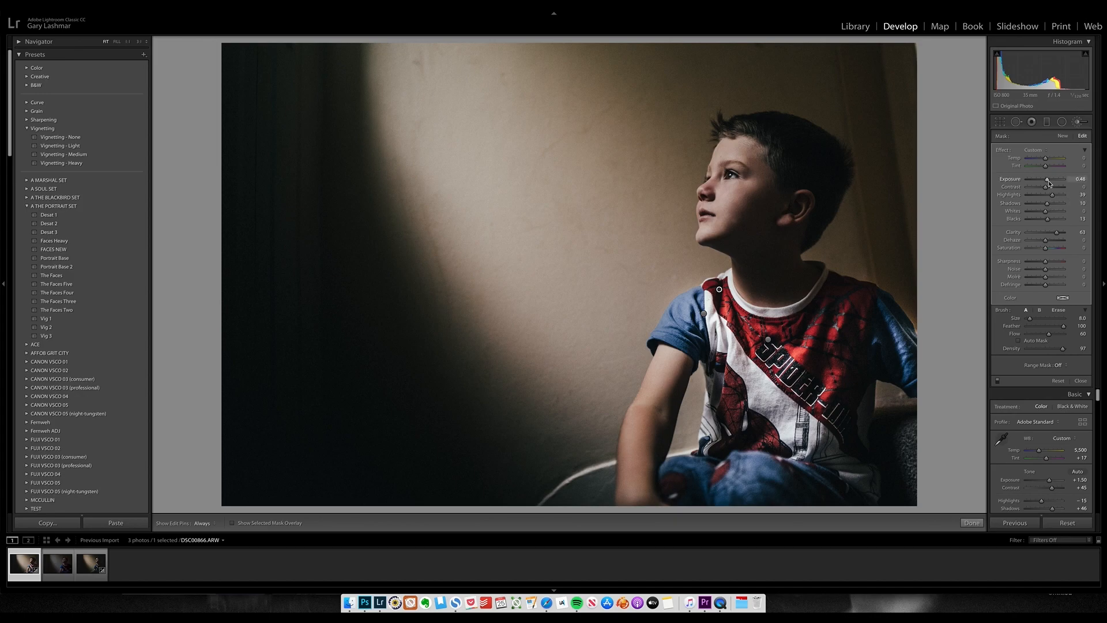
mouse_move(1051, 184)
mouse_down()
mouse_move(1068, 186)
mouse_move(1041, 188)
mouse_move(1051, 187)
mouse_up()
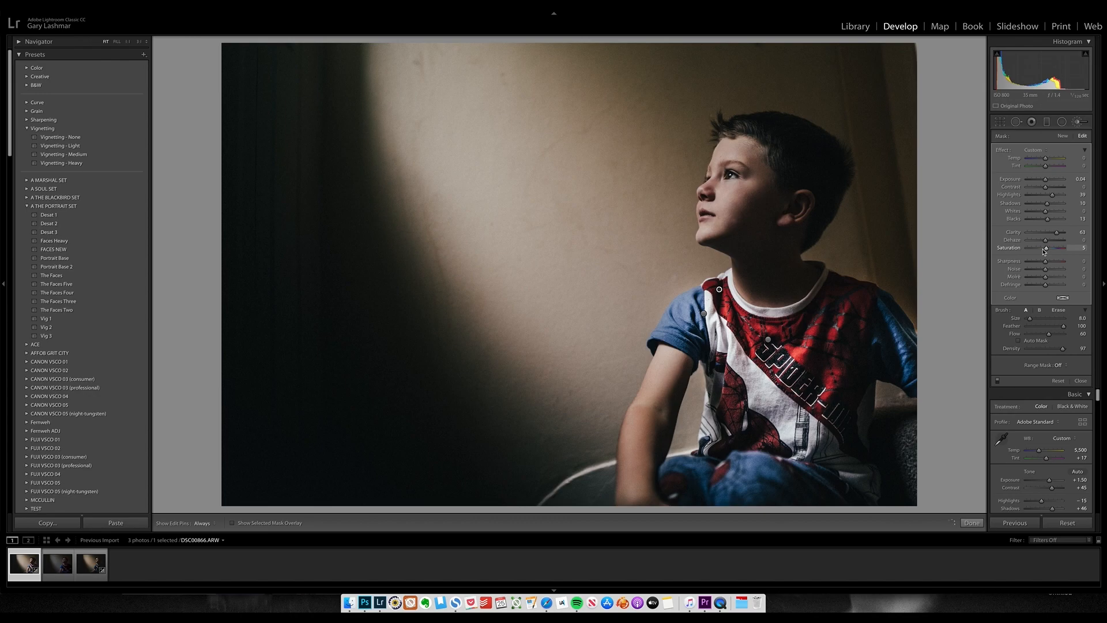
key(k)
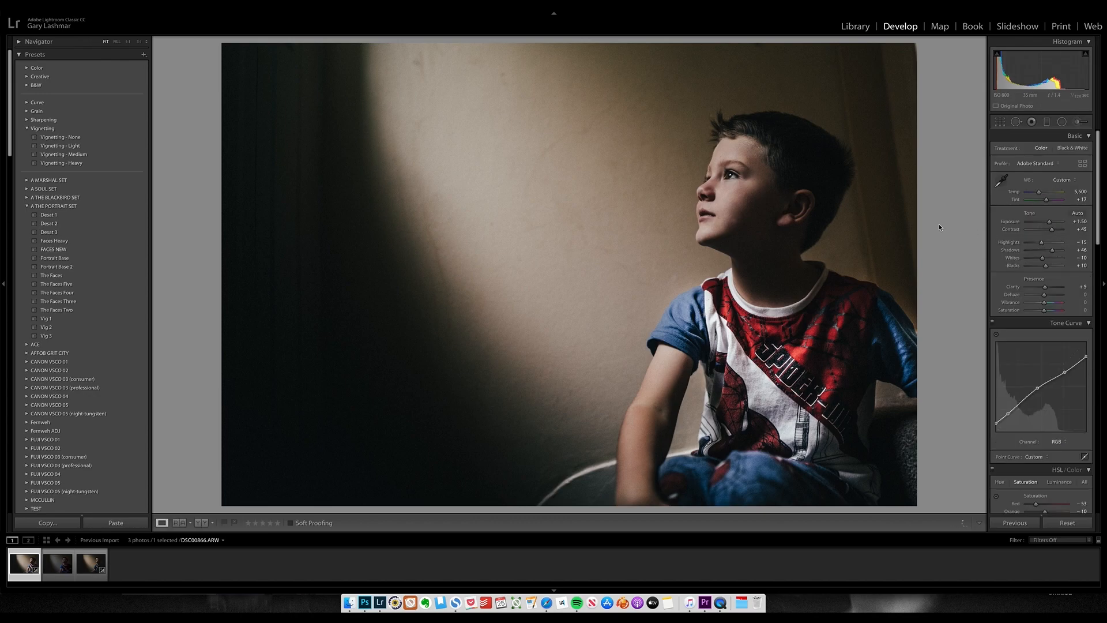
Step: Compare the brushed photo with its original in the left/right Before/After view, and return to the Loupe view
click(211, 5)
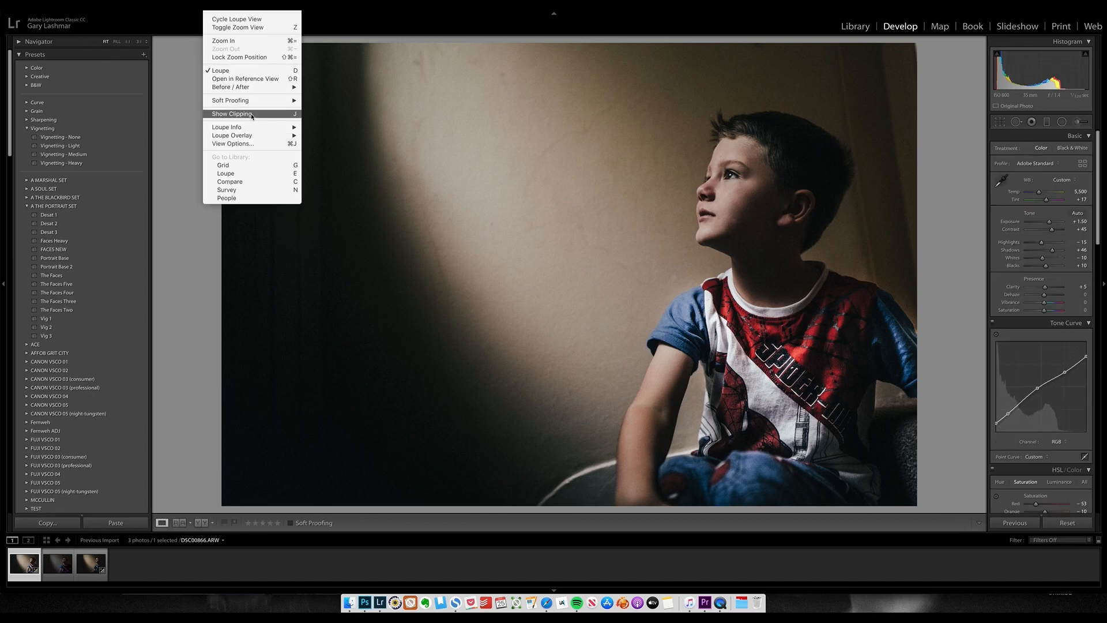
mouse_move(260, 137)
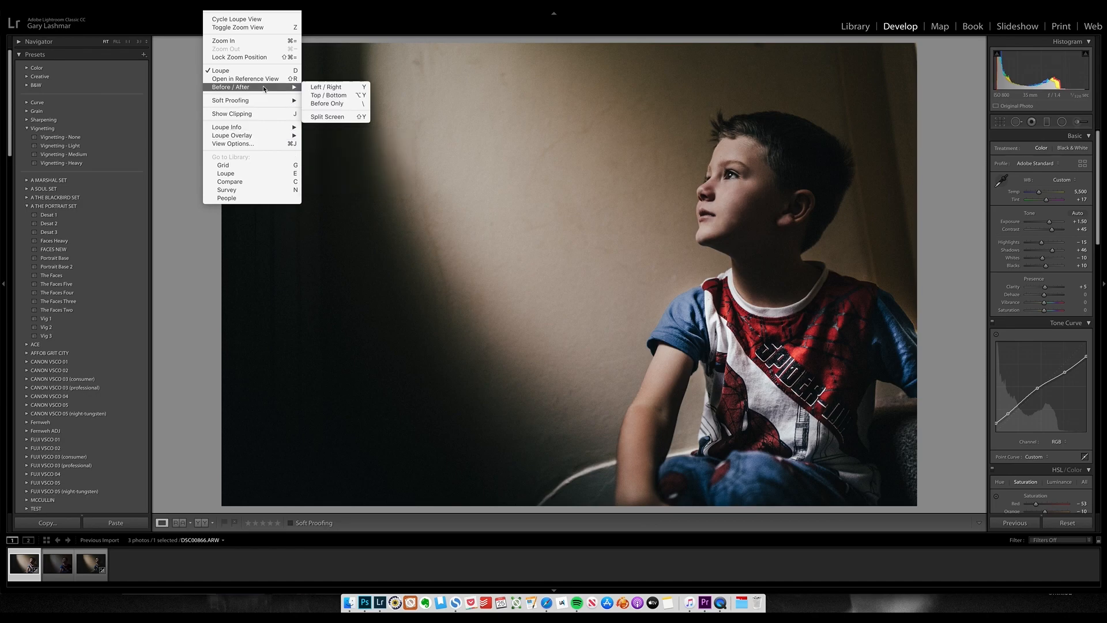
click(334, 87)
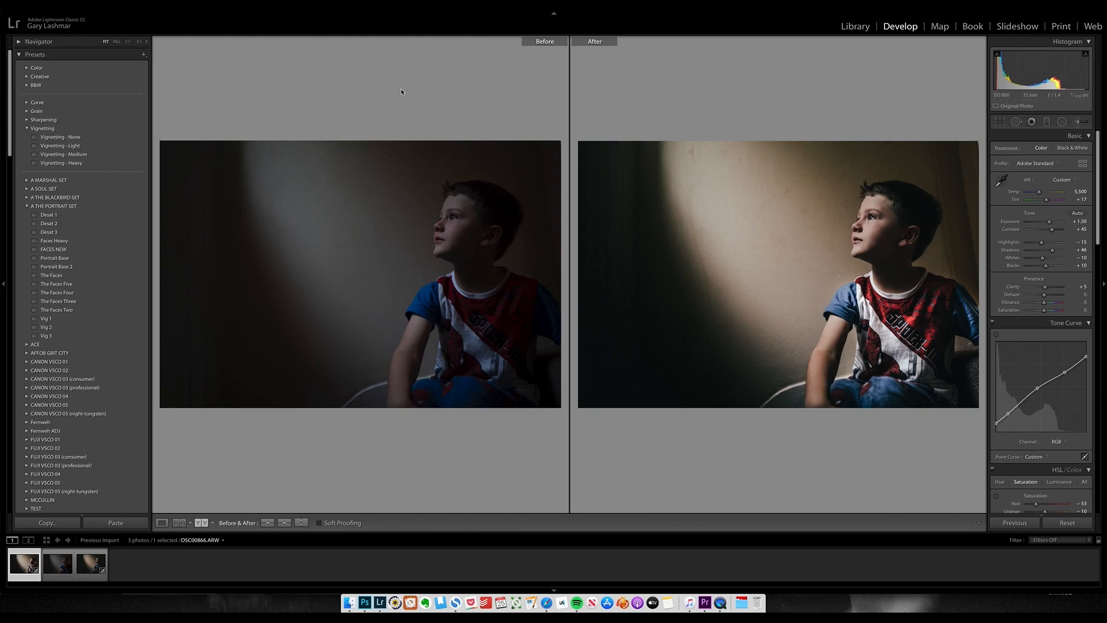
click(215, 5)
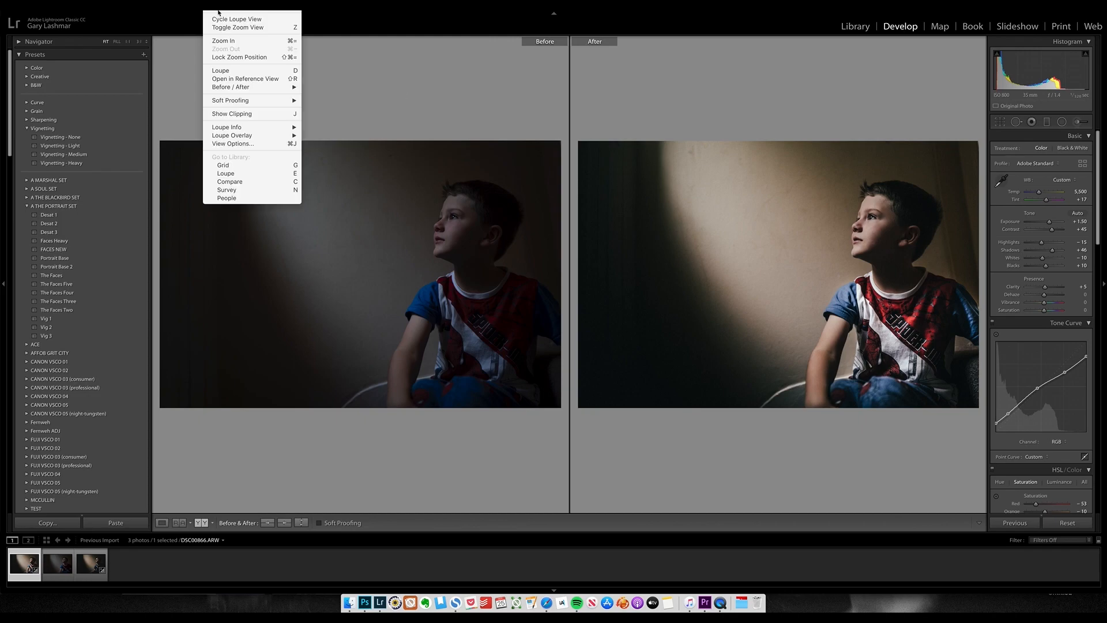
click(242, 70)
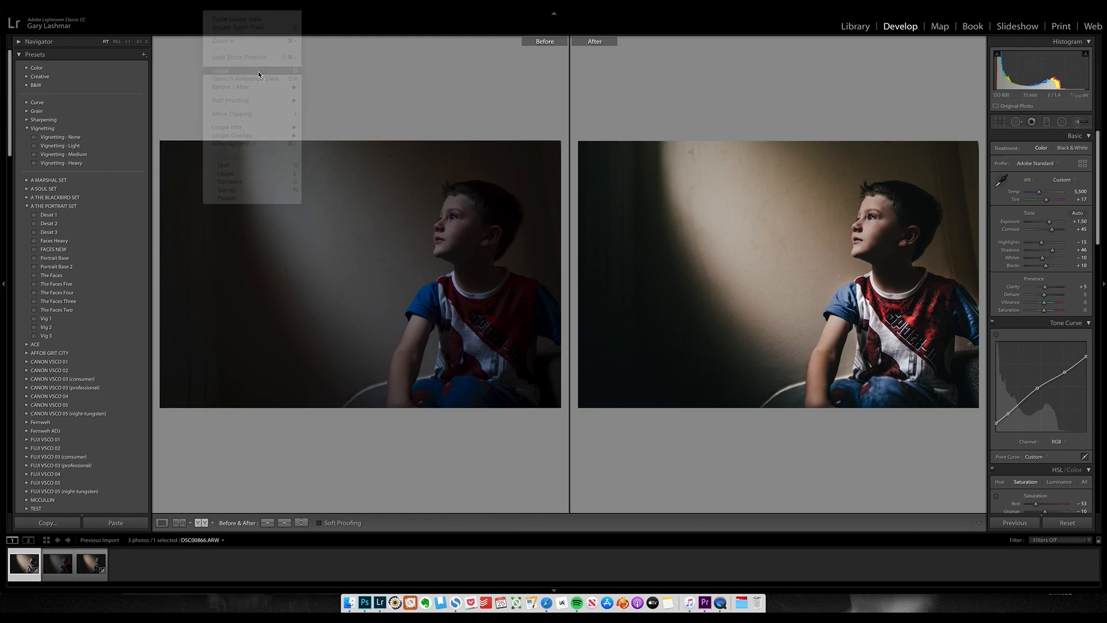